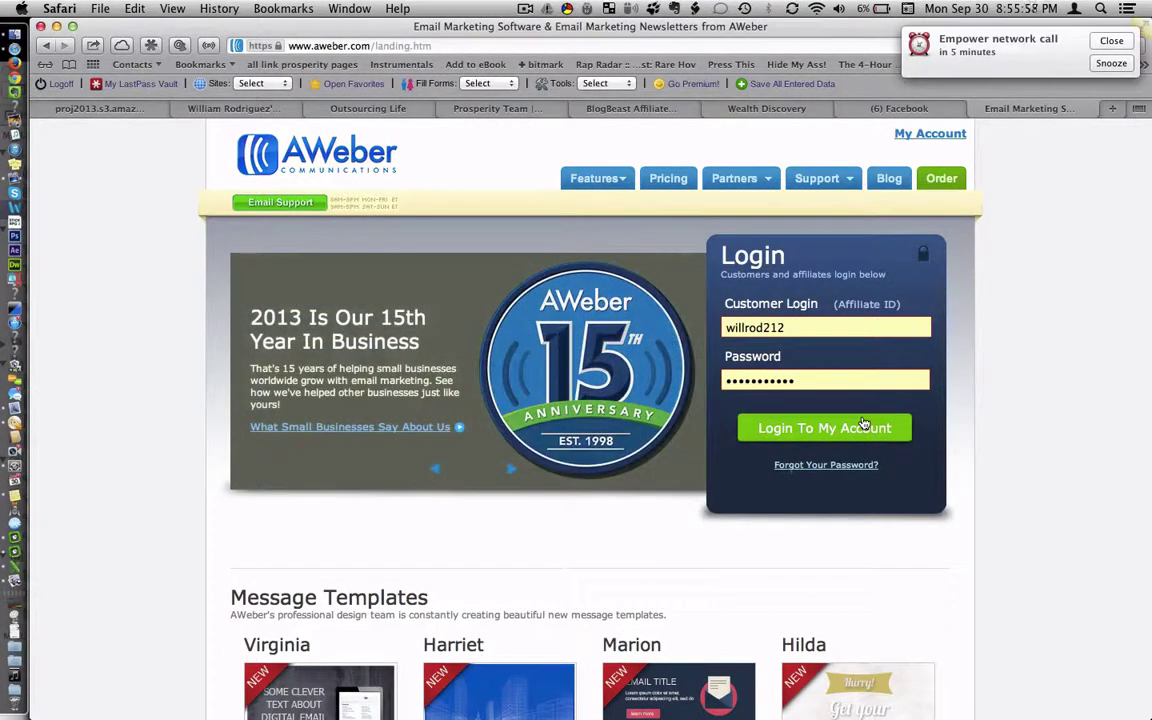
Step: Log in to AWeber and create a new broadcast from the Account Overview page
{"action": "left_click", "coordinate": [864, 424]}
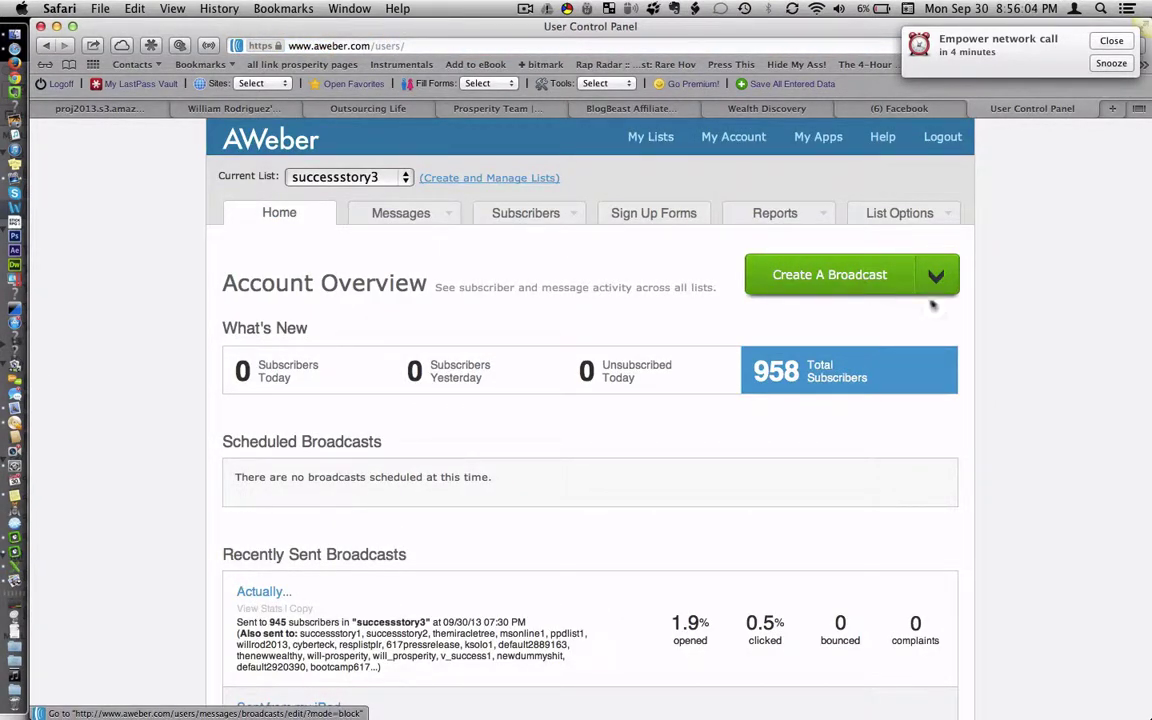
{"action": "left_click", "coordinate": [866, 284]}
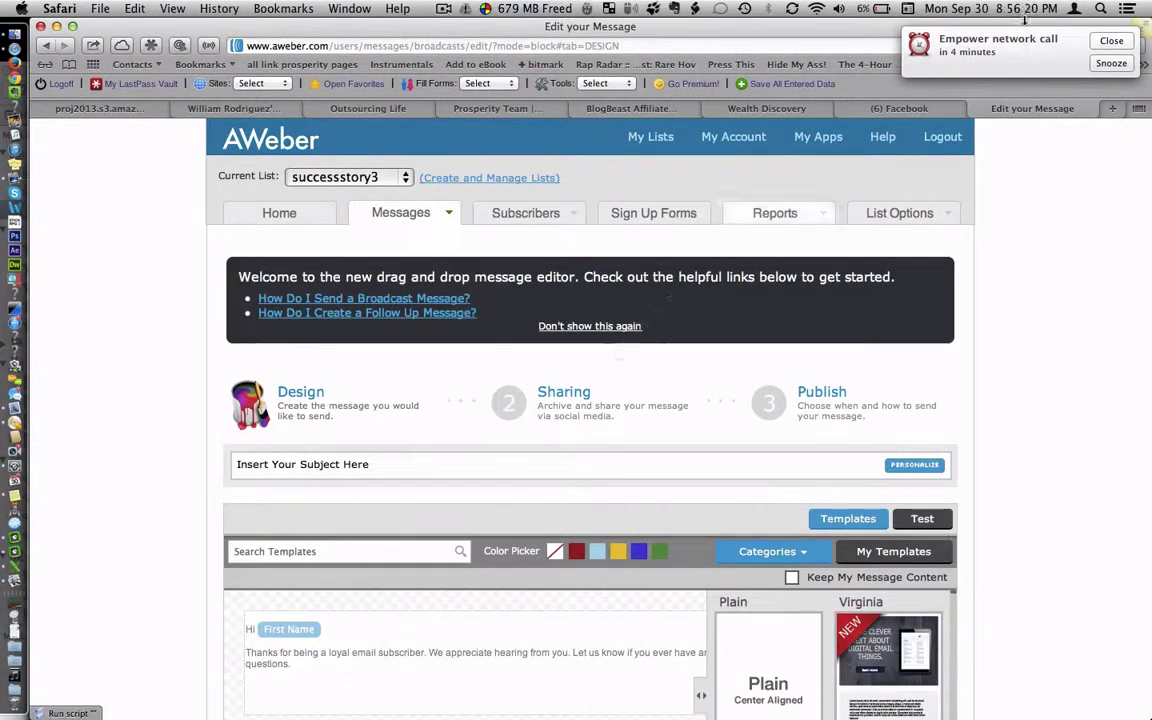
Step: Dismiss the call reminder and enter 'Your subject here' as the message subject
{"action": "left_click", "coordinate": [1110, 41]}
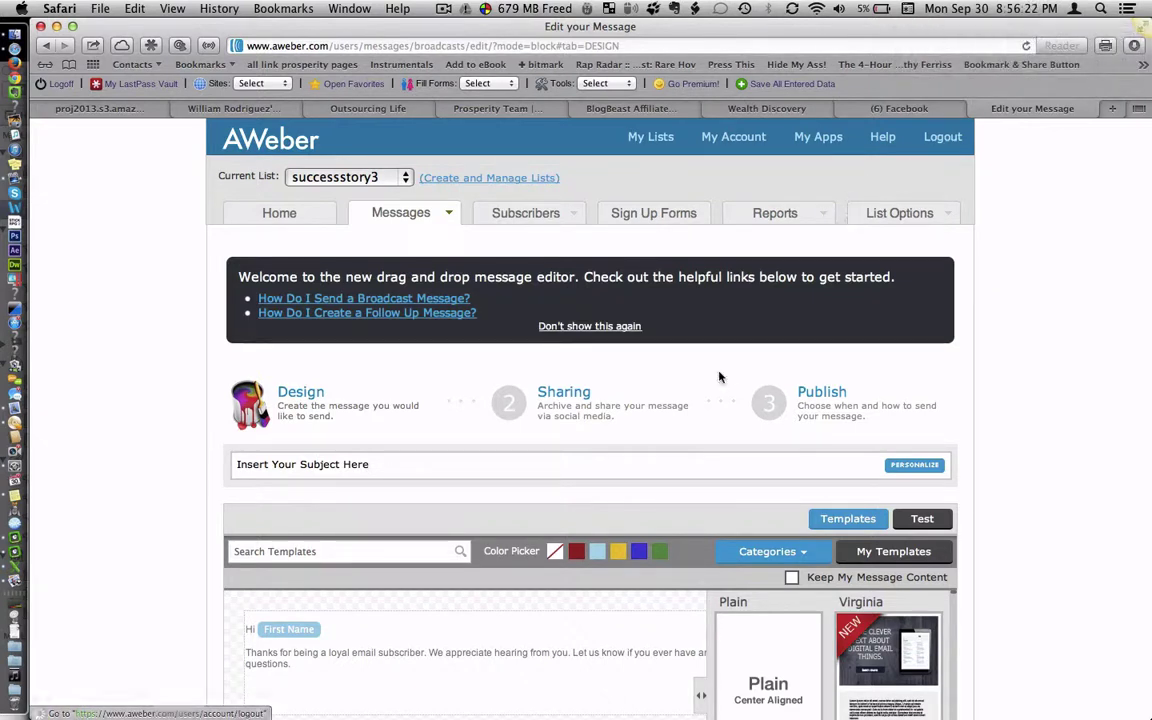
{"action": "left_click", "coordinate": [324, 472]}
{"action": "type", "text": "Yo"}
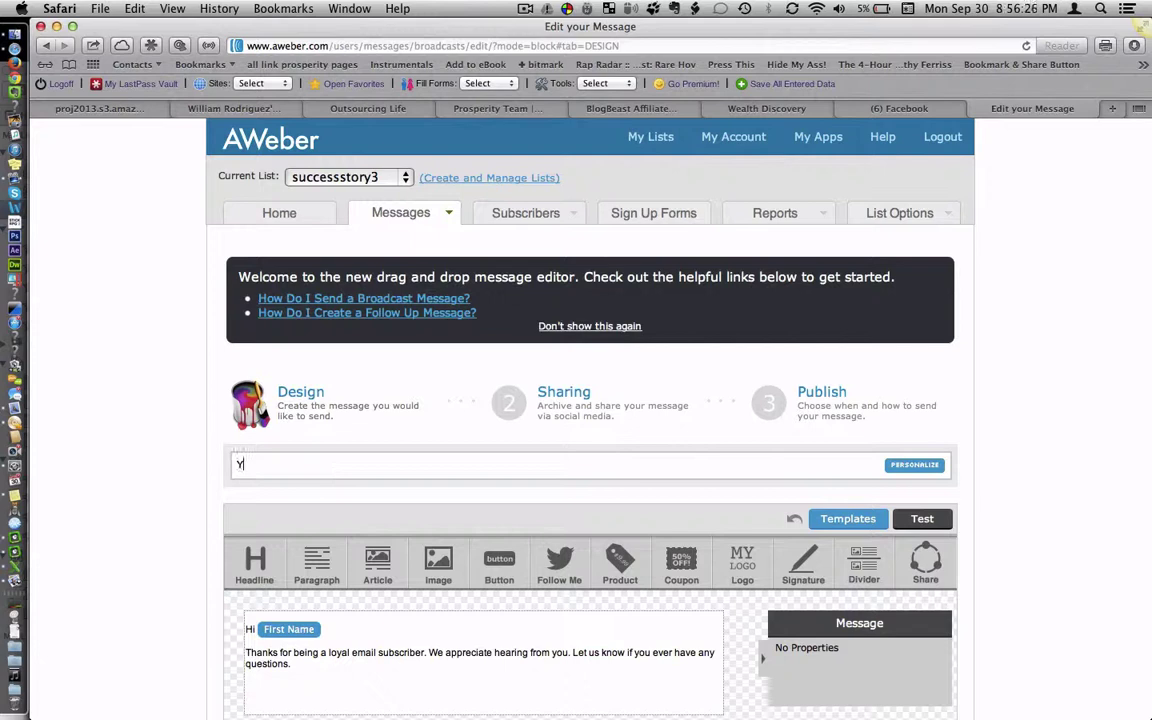
{"action": "type", "text": "ur sub"}
{"action": "type", "text": "ject"}
{"action": "type", "text": " here"}
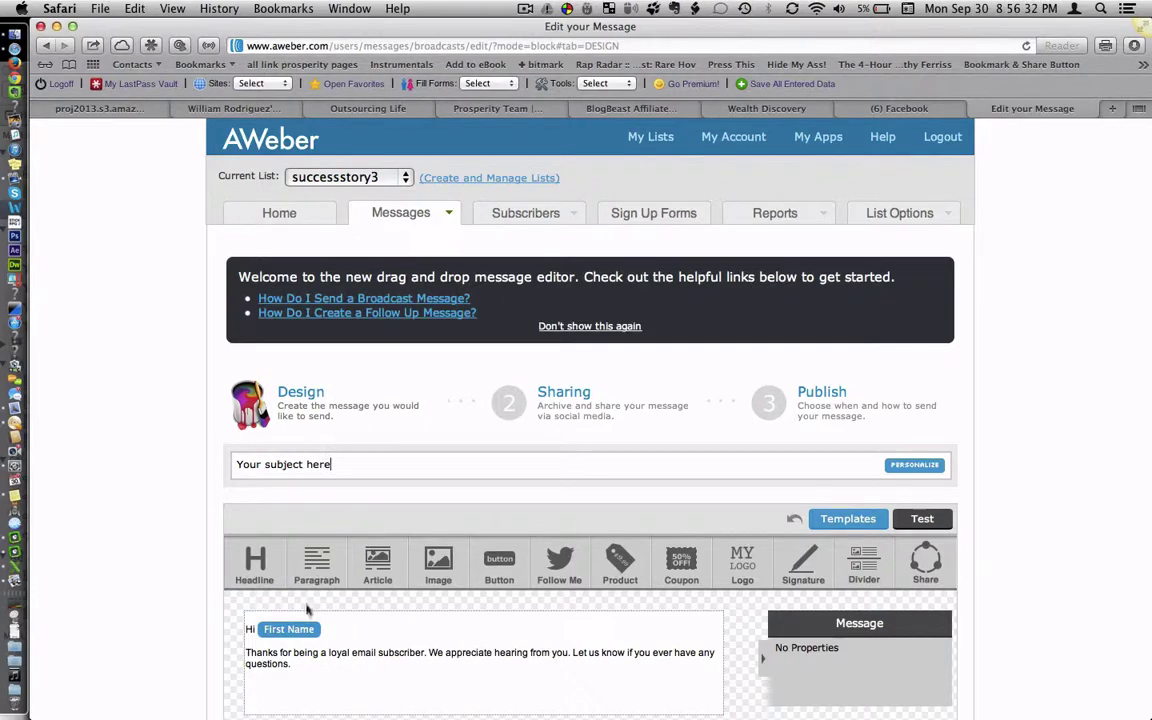
Step: Select the greeting paragraph for editing and browse the template gallery
{"action": "left_click", "coordinate": [300, 650]}
{"action": "left_click", "coordinate": [330, 664]}
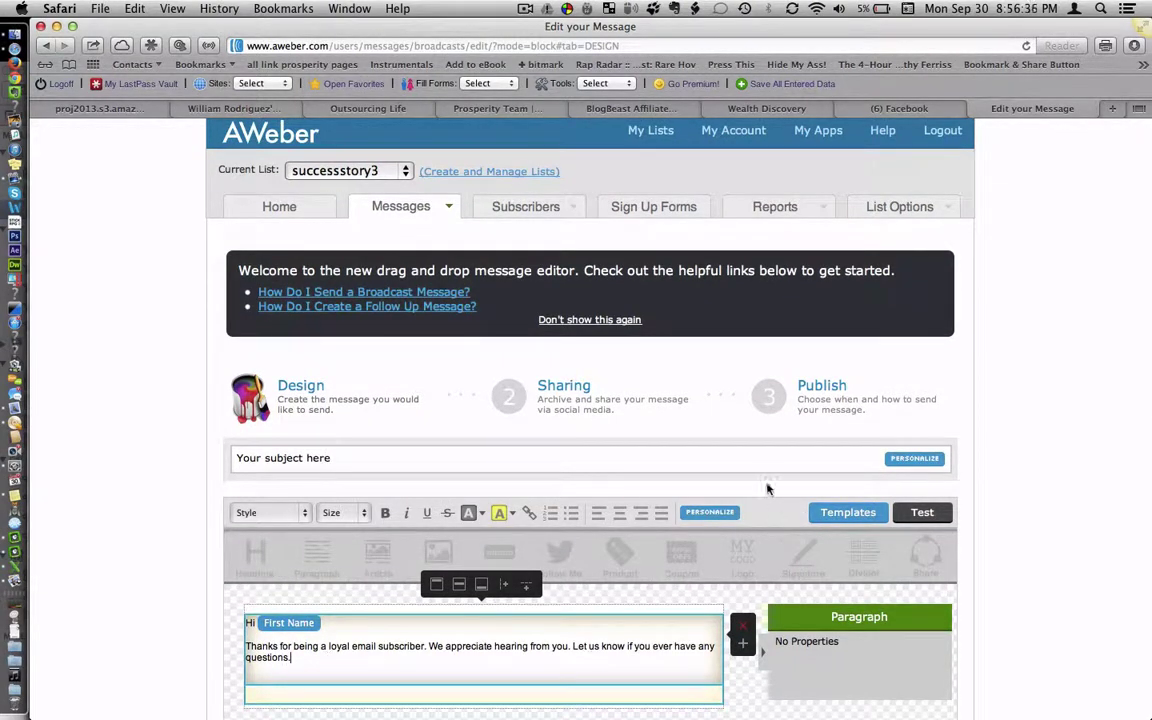
{"action": "left_click", "coordinate": [846, 512]}
{"action": "scroll", "coordinate": [770, 560], "scroll_direction": "down", "scroll_amount": 5}
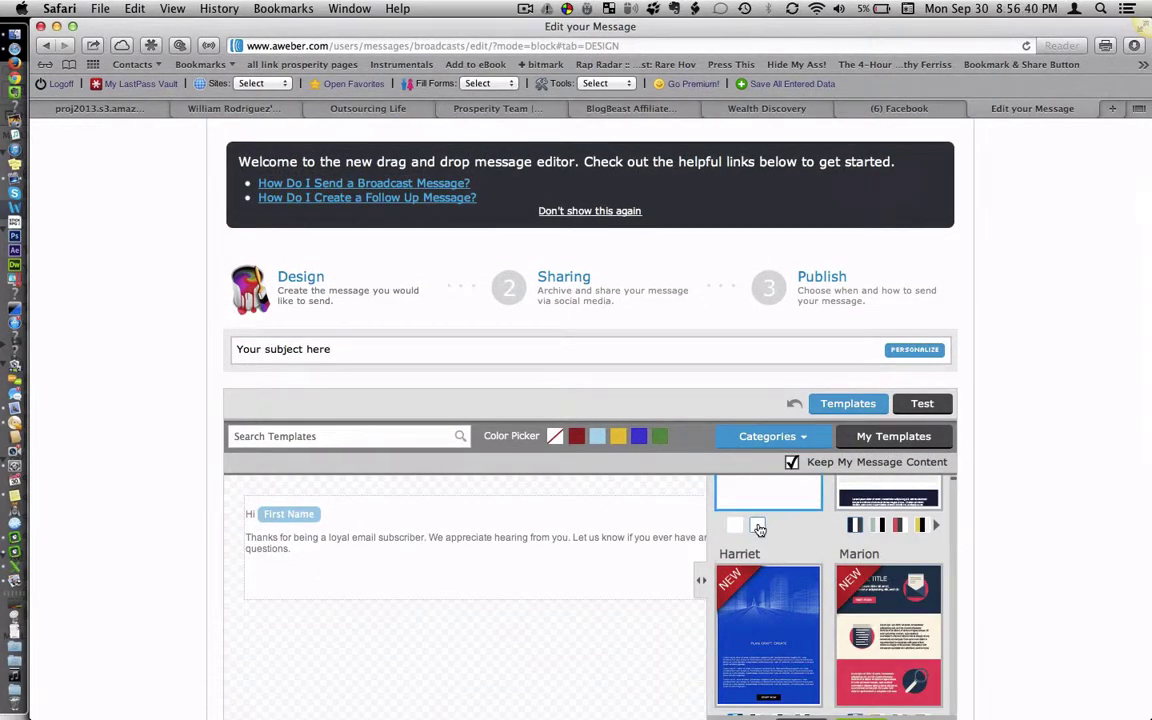
{"action": "scroll", "coordinate": [596, 466], "scroll_direction": "up", "scroll_amount": 2}
{"action": "scroll", "coordinate": [772, 578], "scroll_direction": "up", "scroll_amount": 3}
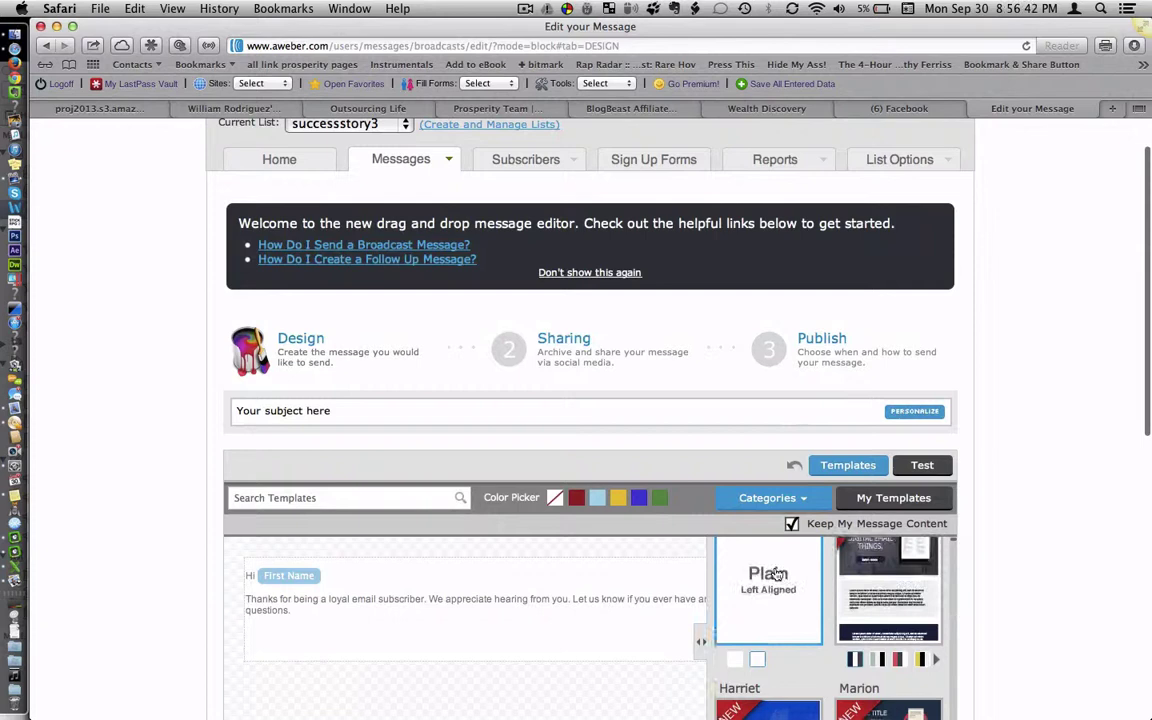
Step: Clear the starter greeting text from the paragraph
{"action": "left_click", "coordinate": [600, 628]}
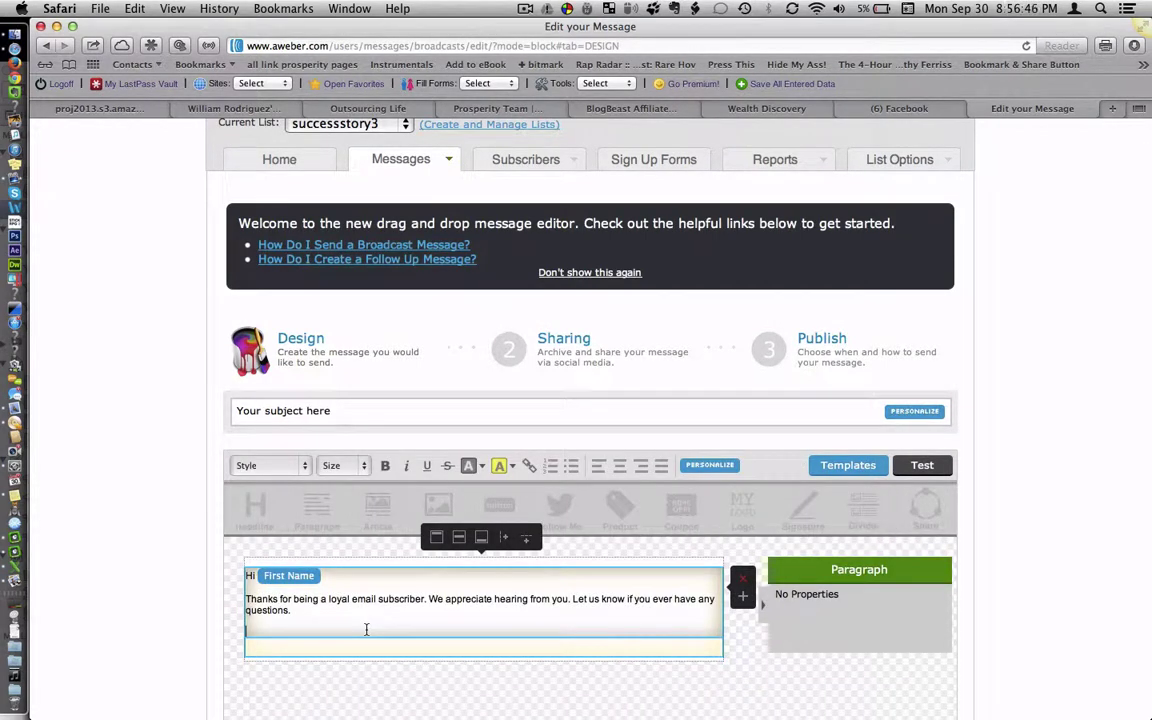
{"action": "key", "text": "super+a"}
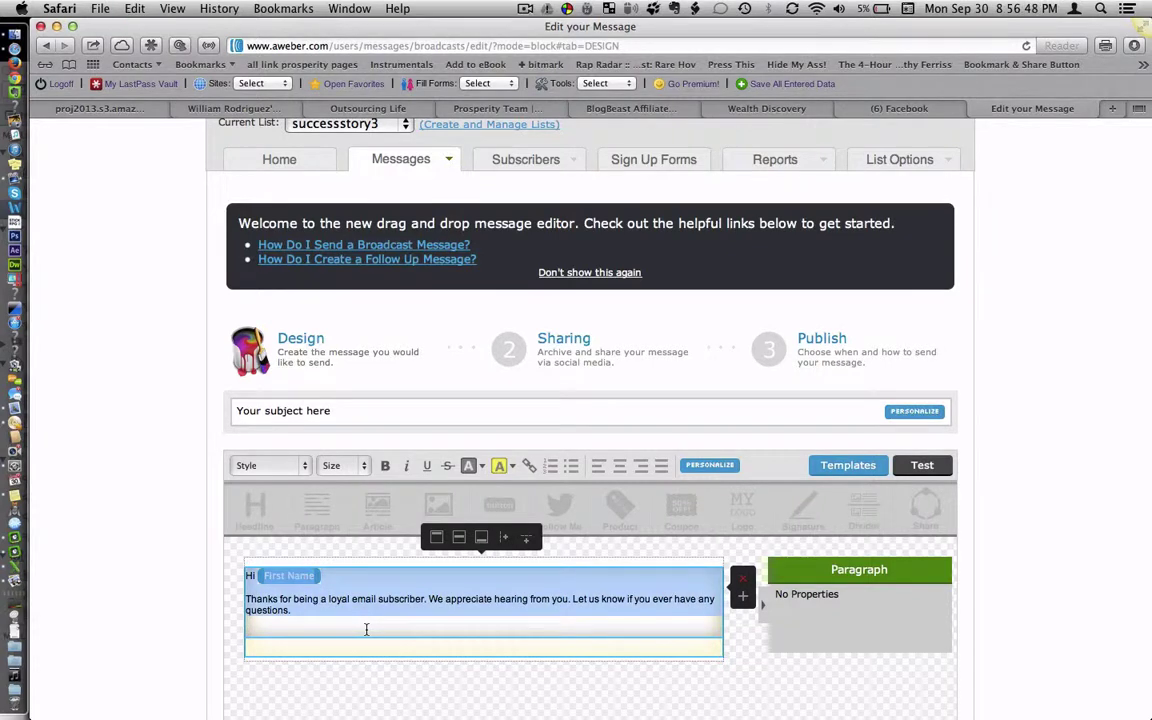
{"action": "key", "text": "BackSpace"}
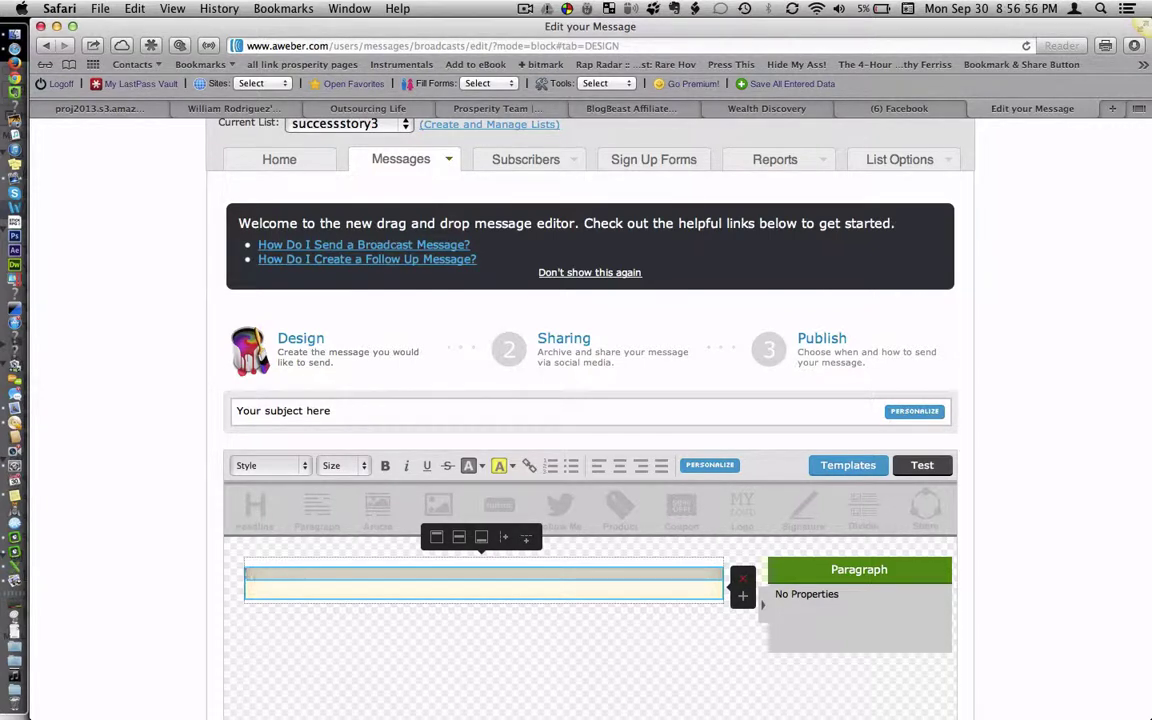
Step: Type 'If you no longer want to receive emails from us please' into the paragraph
{"action": "type", "text": "If"}
{"action": "key", "text": "BackSpace"}
{"action": "type", "text": "f you no "}
{"action": "type", "text": "long"}
{"action": "type", "text": "er want to "}
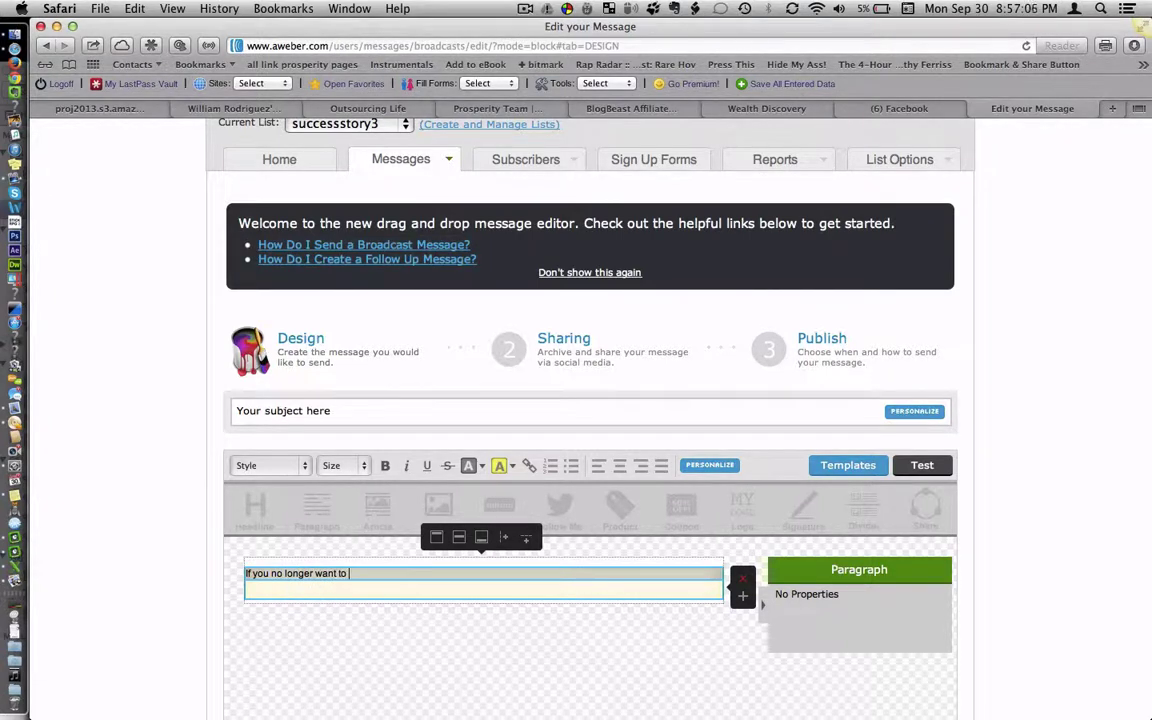
{"action": "type", "text": "receive"}
{"action": "type", "text": " emails f"}
{"action": "type", "text": "rom"}
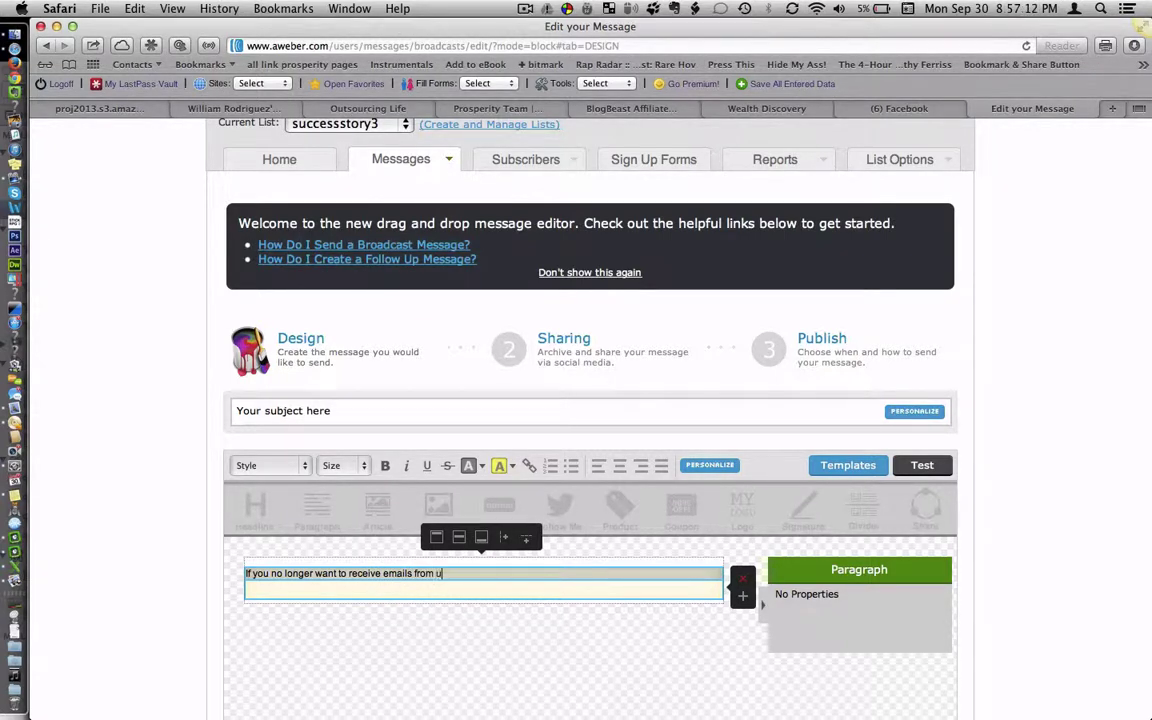
{"action": "type", "text": " u"}
{"action": "key", "text": "Return"}
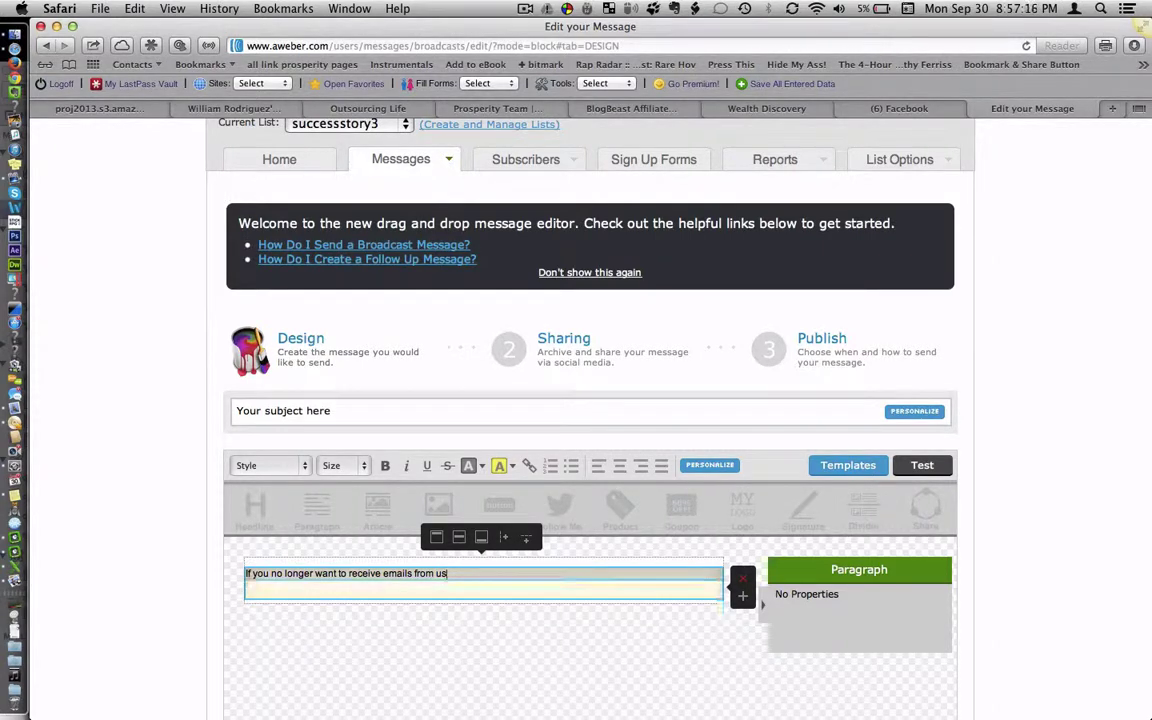
{"action": "key", "text": "BackSpace"}
{"action": "type", "text": "P"}
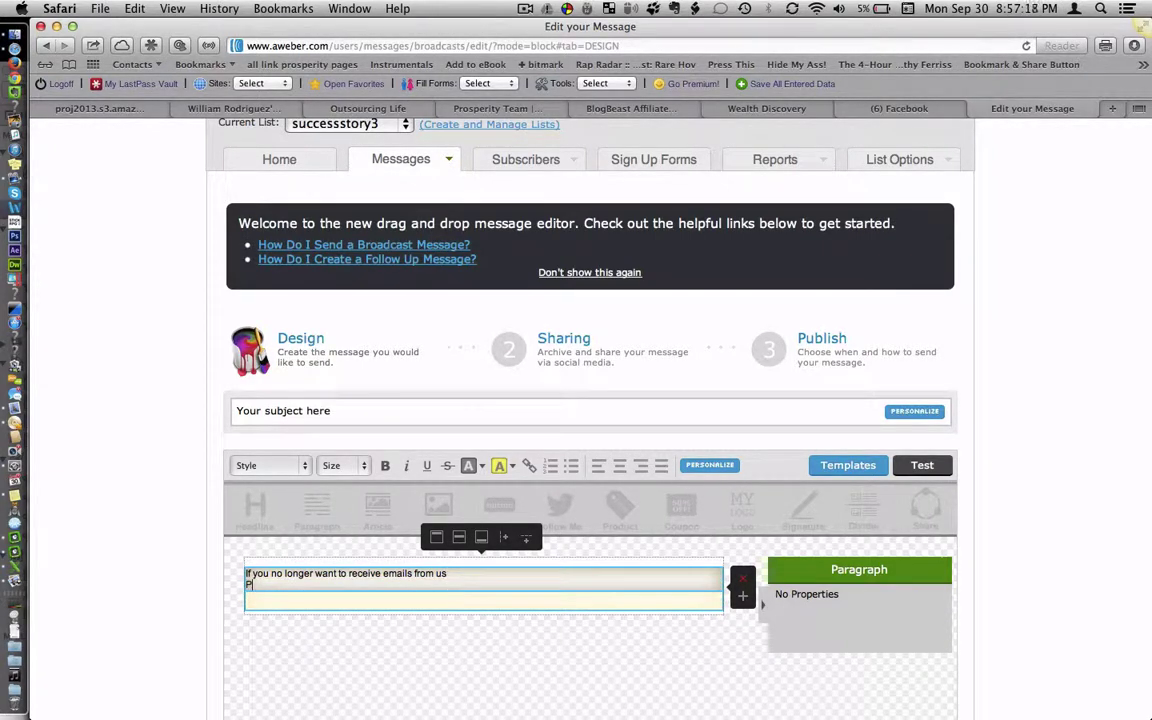
{"action": "type", "text": "please"}
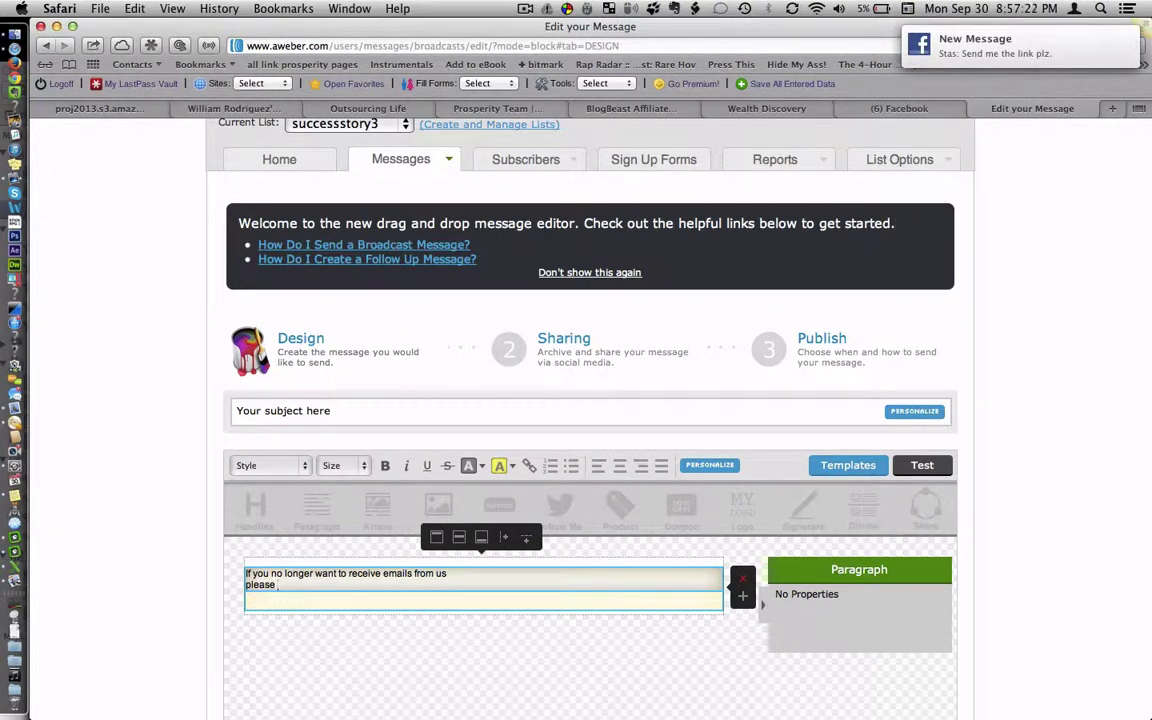
{"action": "type", "text": "send"}
{"action": "key", "text": "BackSpace"}
{"action": "key", "text": "BackSpace"}
{"action": "key", "text": "BackSpace"}
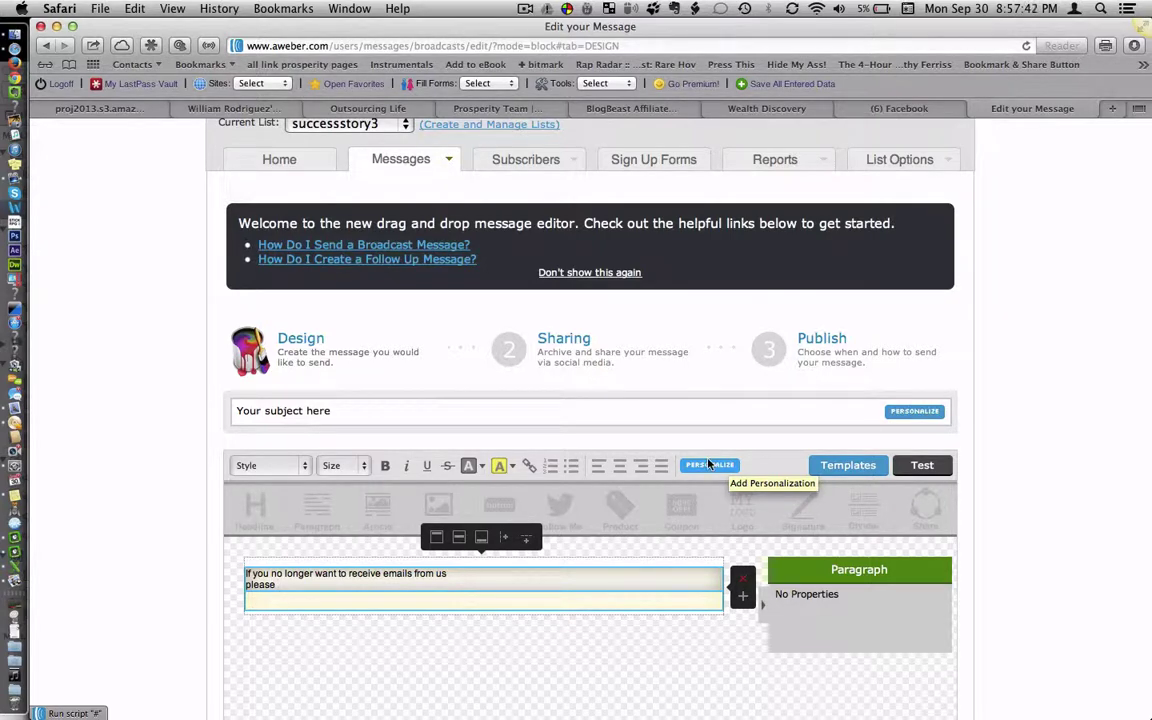
Step: Insert an Unsubscribe Link personalization tag after the word 'please'
{"action": "left_click", "coordinate": [709, 467]}
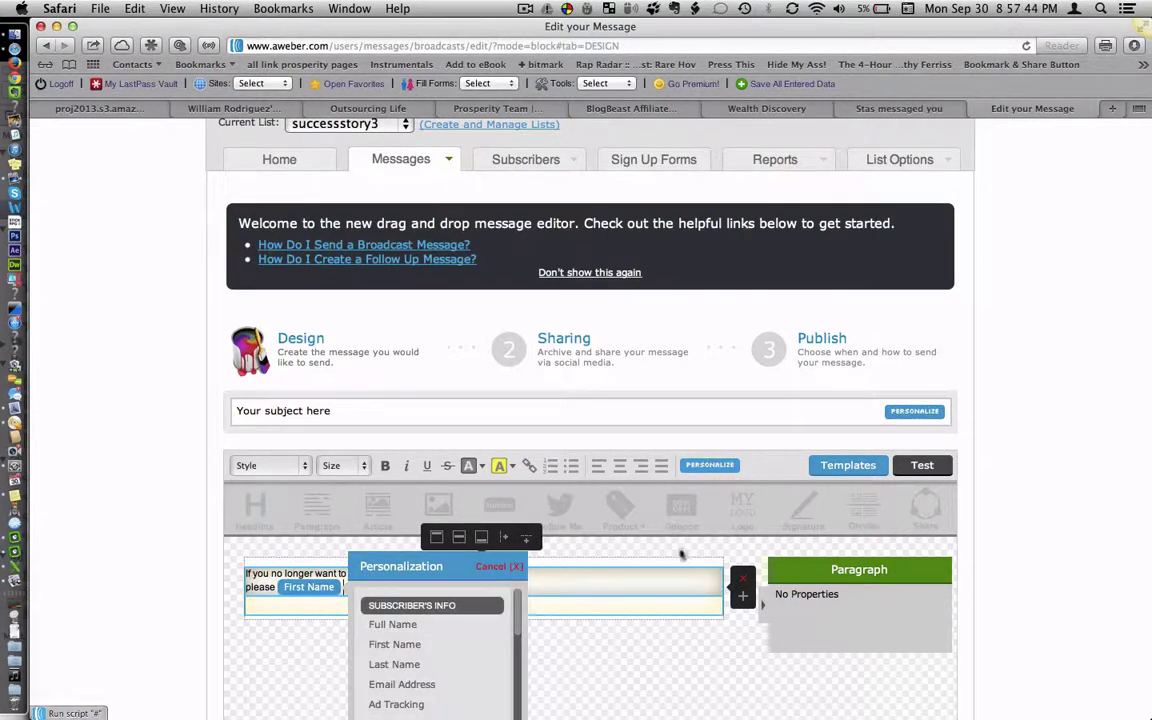
{"action": "scroll", "coordinate": [688, 561], "scroll_direction": "down", "scroll_amount": 2}
{"action": "scroll", "coordinate": [688, 561], "scroll_direction": "down", "scroll_amount": 1}
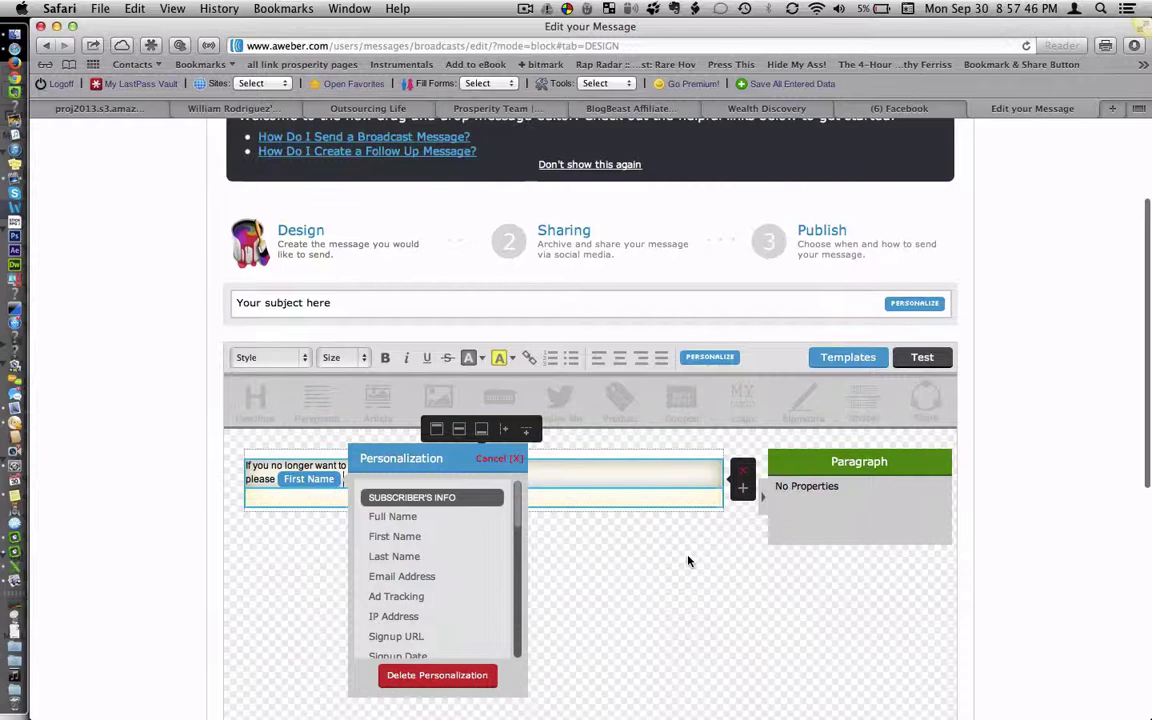
{"action": "scroll", "coordinate": [474, 566], "scroll_direction": "down", "scroll_amount": 3}
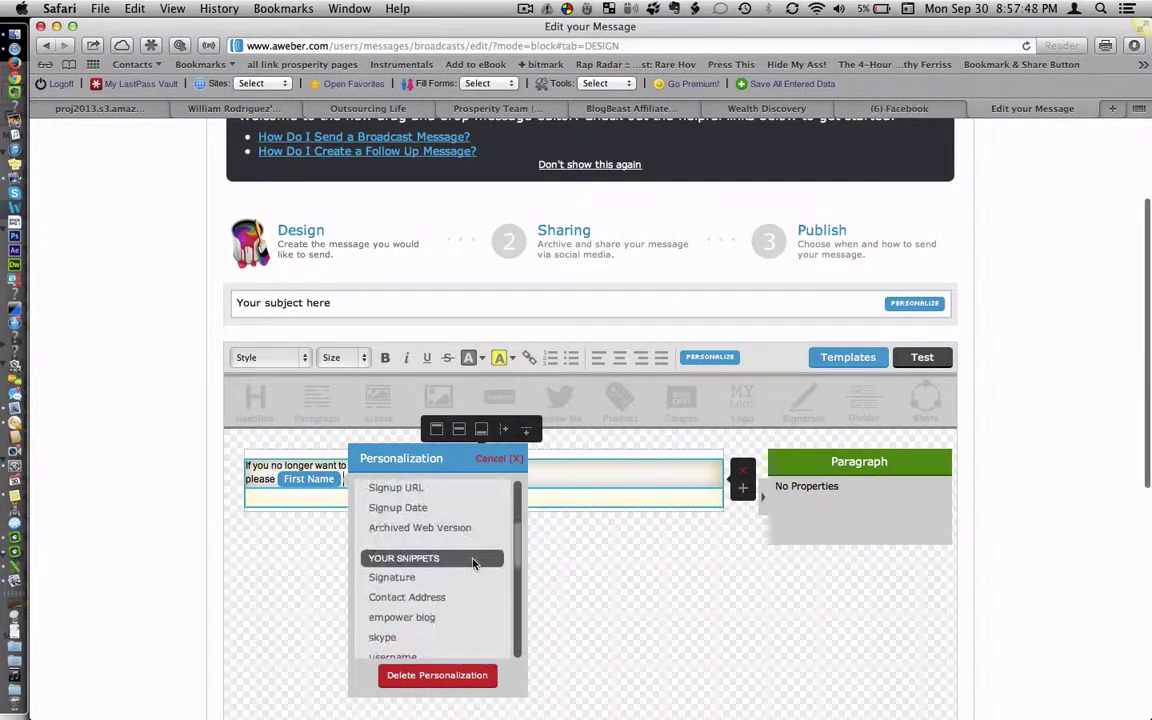
{"action": "scroll", "coordinate": [474, 566], "scroll_direction": "down", "scroll_amount": 3}
{"action": "scroll", "coordinate": [478, 555], "scroll_direction": "up", "scroll_amount": 3}
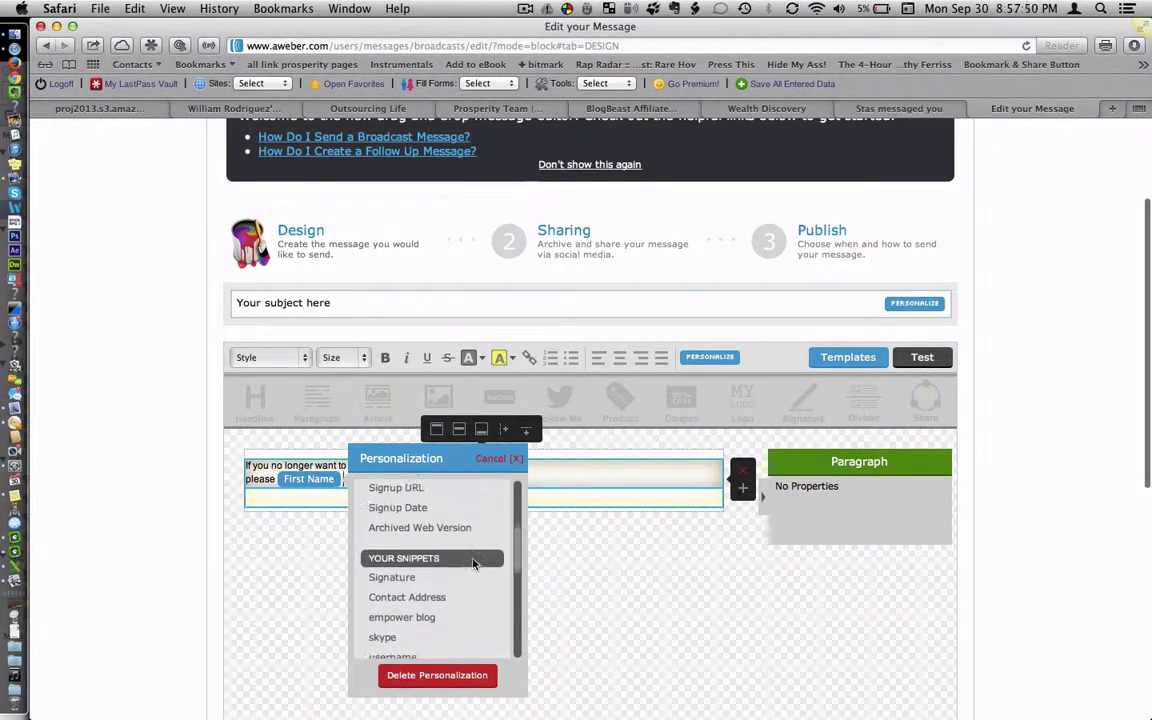
{"action": "scroll", "coordinate": [470, 535], "scroll_direction": "up", "scroll_amount": 1}
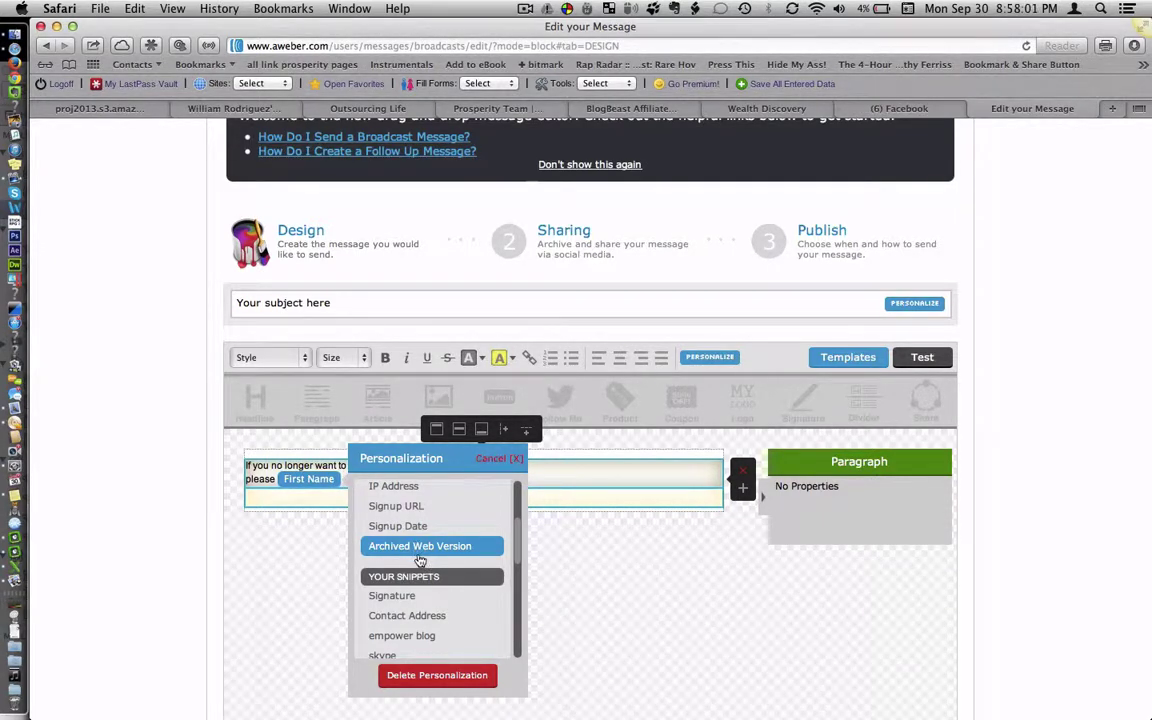
{"action": "scroll", "coordinate": [425, 580], "scroll_direction": "down", "scroll_amount": 4}
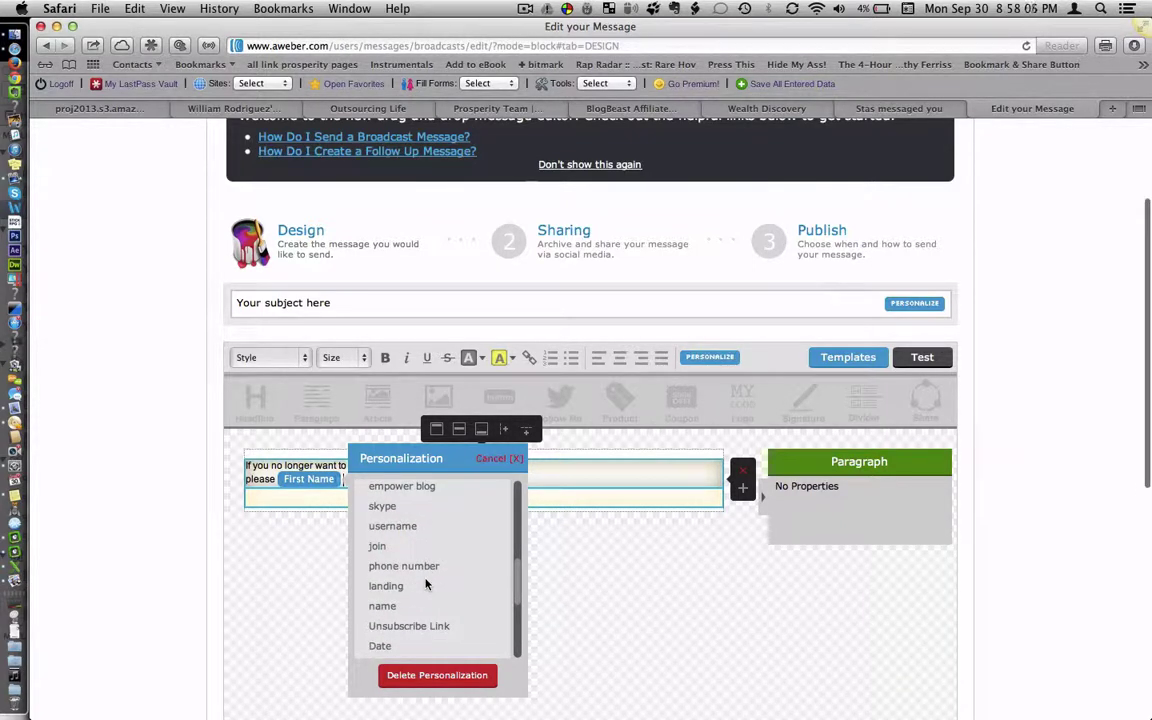
{"action": "scroll", "coordinate": [425, 585], "scroll_direction": "down", "scroll_amount": 2}
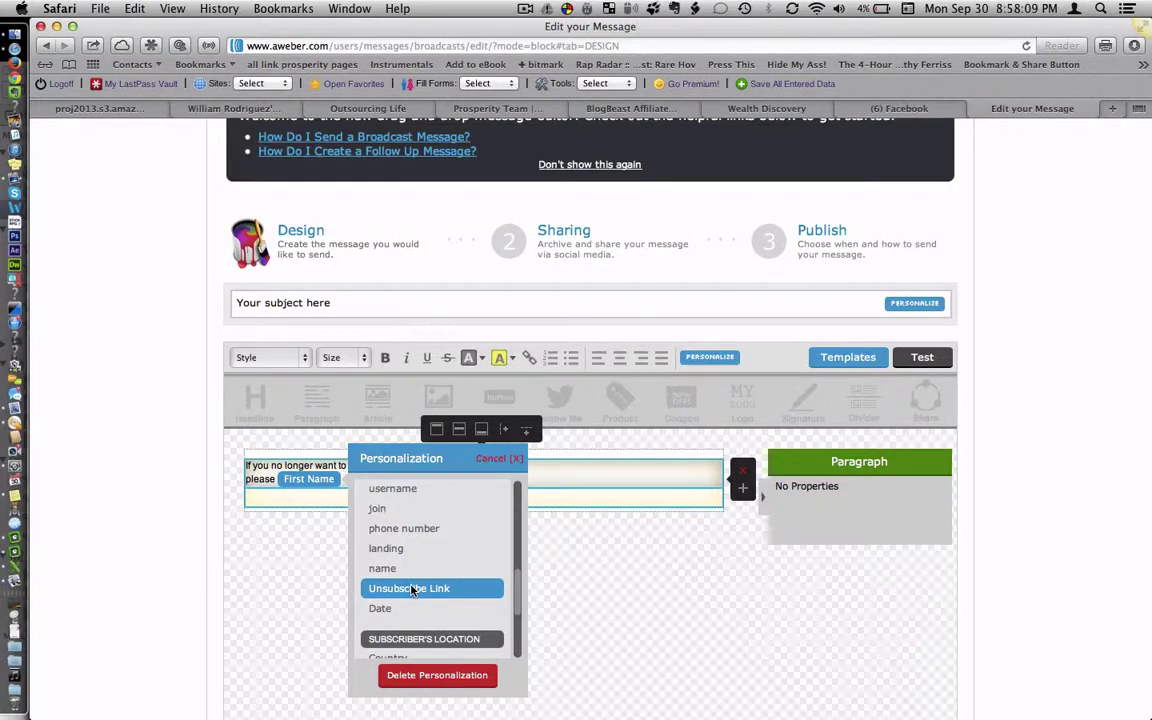
{"action": "left_click", "coordinate": [411, 589]}
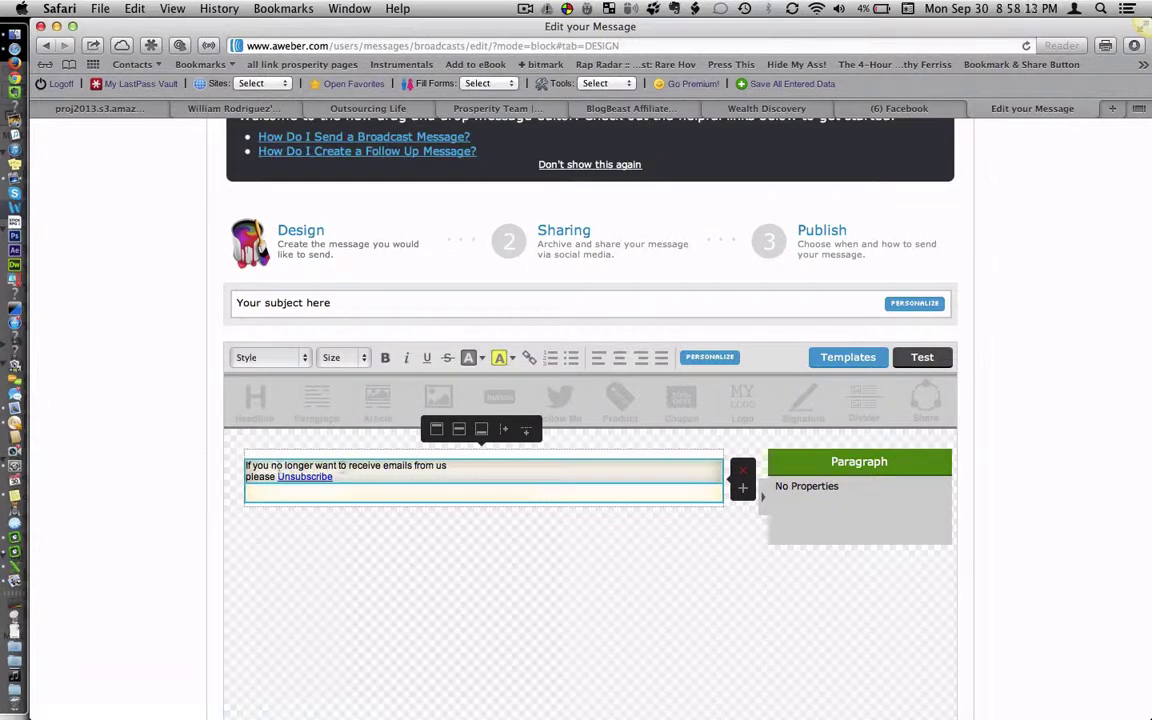
Step: Append 'here.' after the Unsubscribe link and add a new line 'Body goes here!'
{"action": "left_click", "coordinate": [365, 477]}
{"action": "type", "text": "here"}
{"action": "type", "text": "."}
{"action": "key", "text": "Return"}
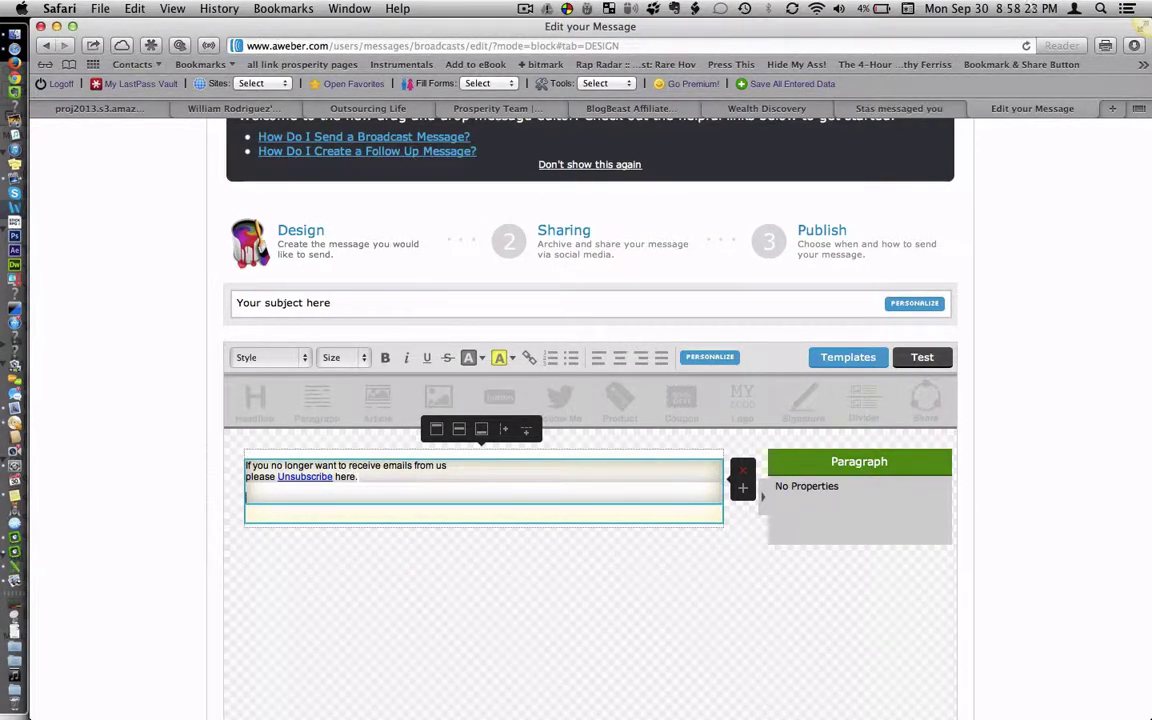
{"action": "type", "text": "Body"}
{"action": "type", "text": " goes"}
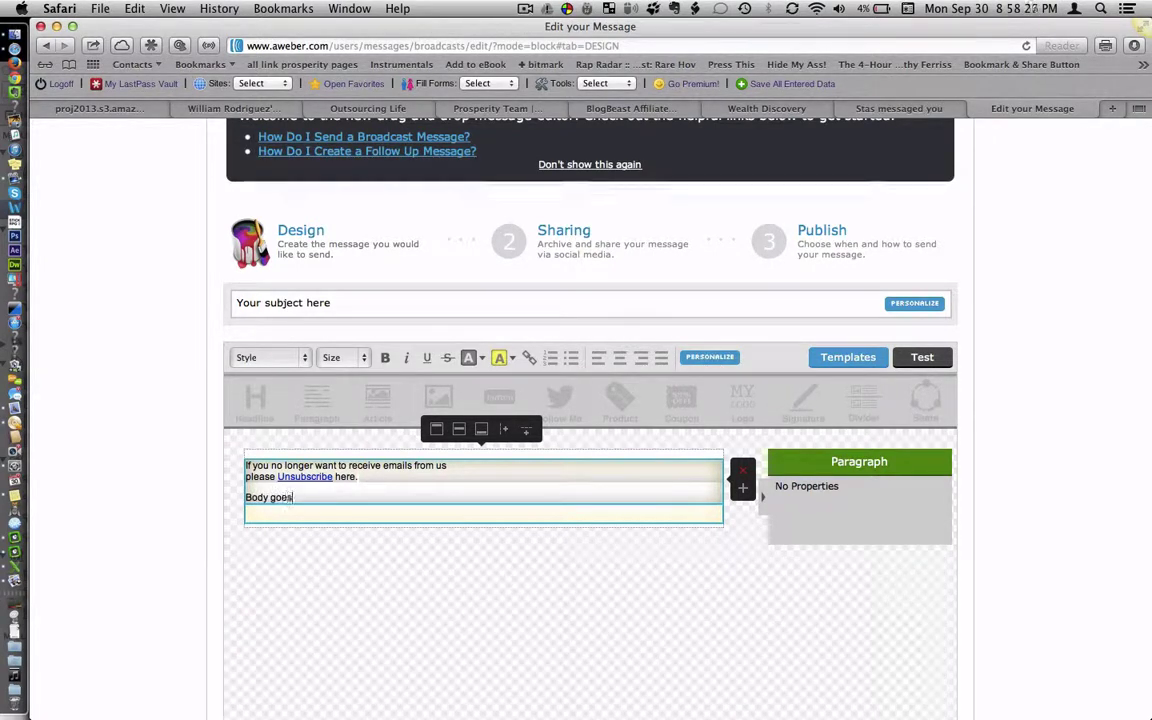
{"action": "type", "text": " here"}
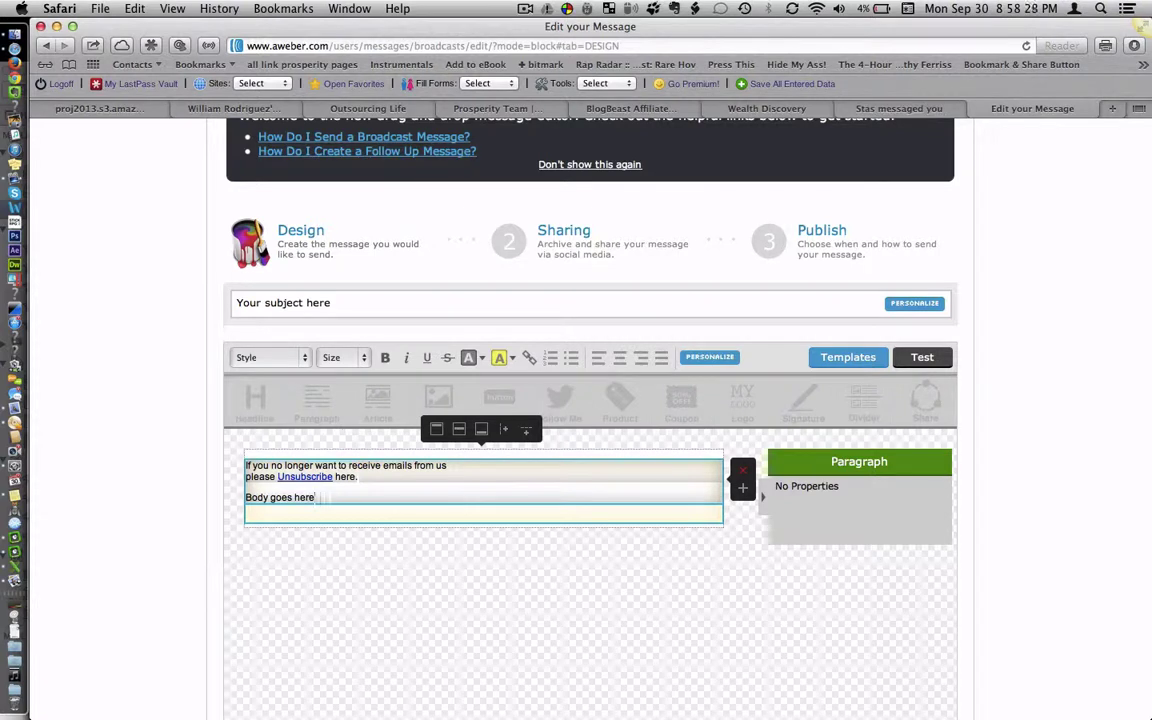
{"action": "type", "text": "!"}
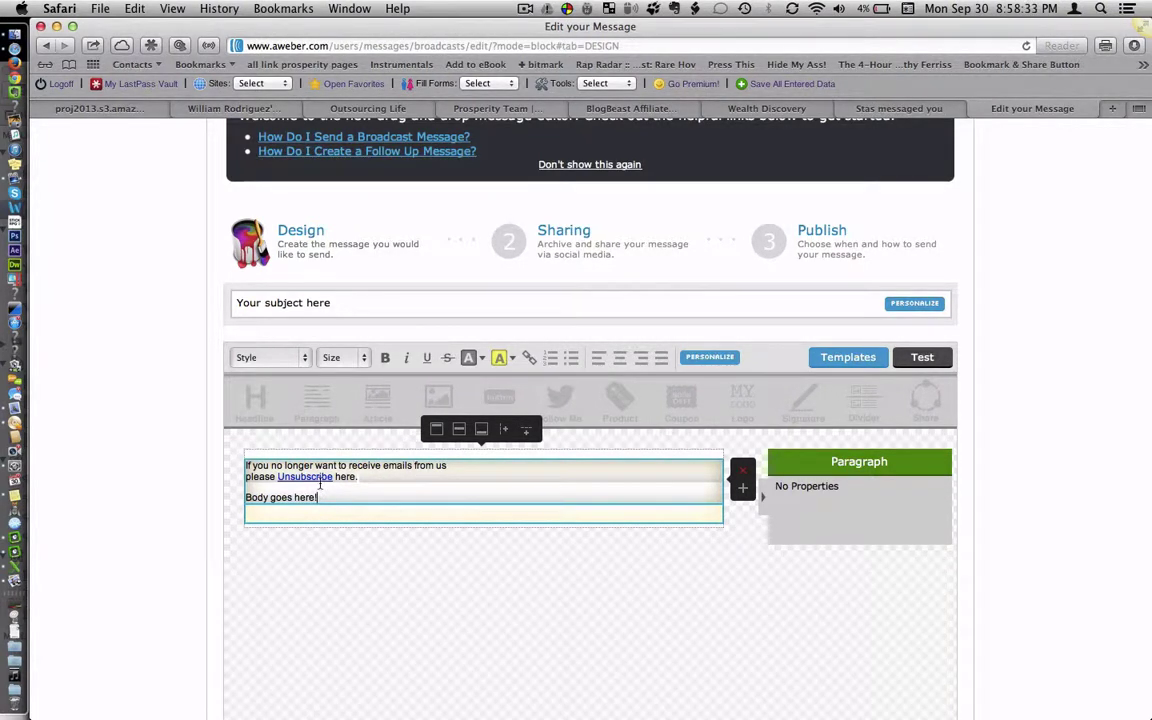
Step: Open the Preview & Test view of the broadcast message
{"action": "left_click", "coordinate": [922, 357]}
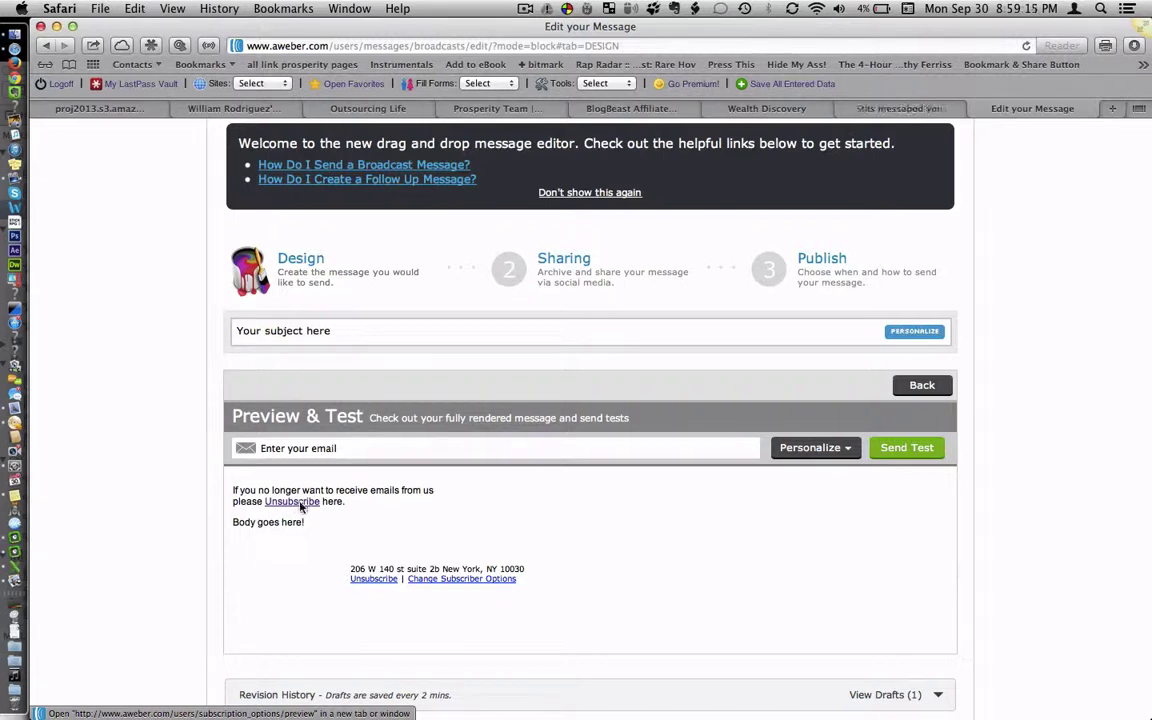
Step: Follow the Unsubscribe link, toggle Unsubscribed, then restore the subscription to Subscribed
{"action": "left_click", "coordinate": [300, 502]}
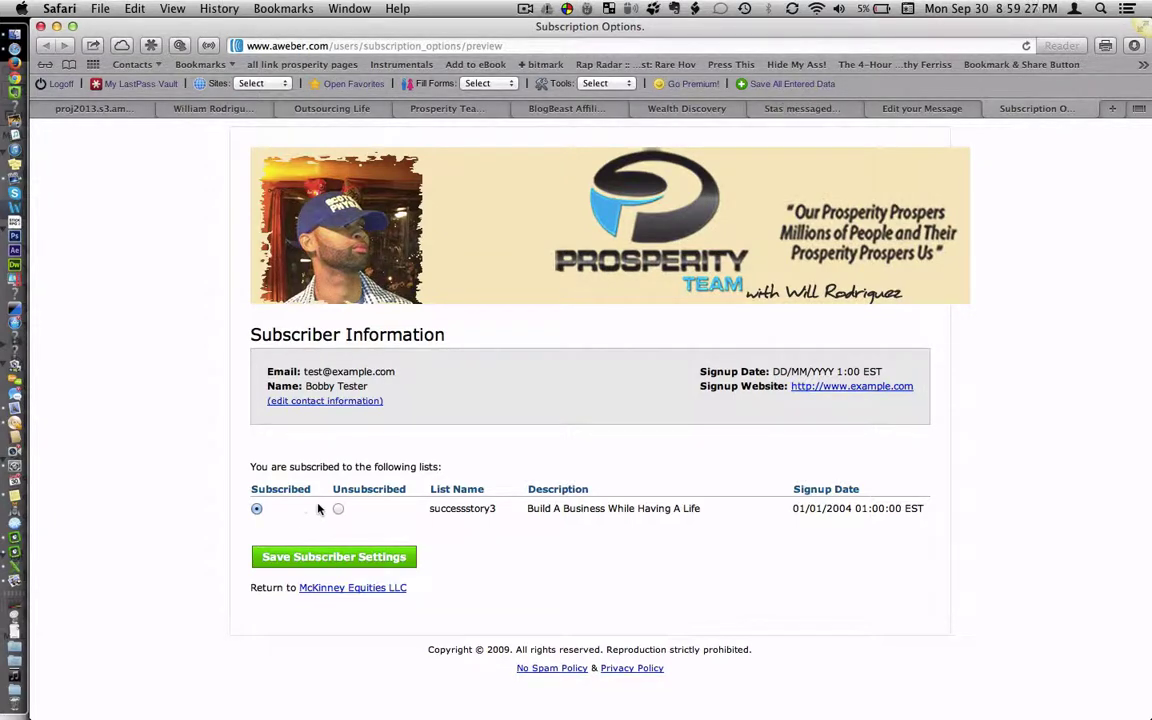
{"action": "left_click", "coordinate": [338, 509]}
{"action": "left_click", "coordinate": [256, 509]}
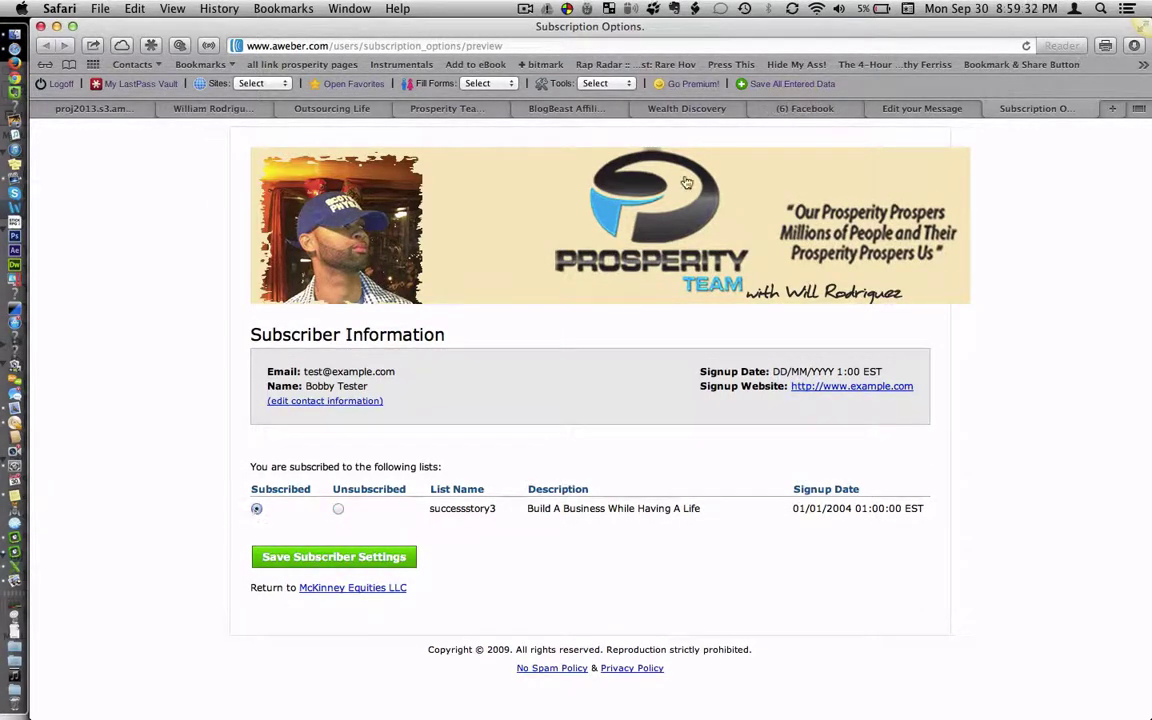
Step: Switch back to the 'Edit your Message' browser tab showing the preview
{"action": "left_click", "coordinate": [912, 107]}
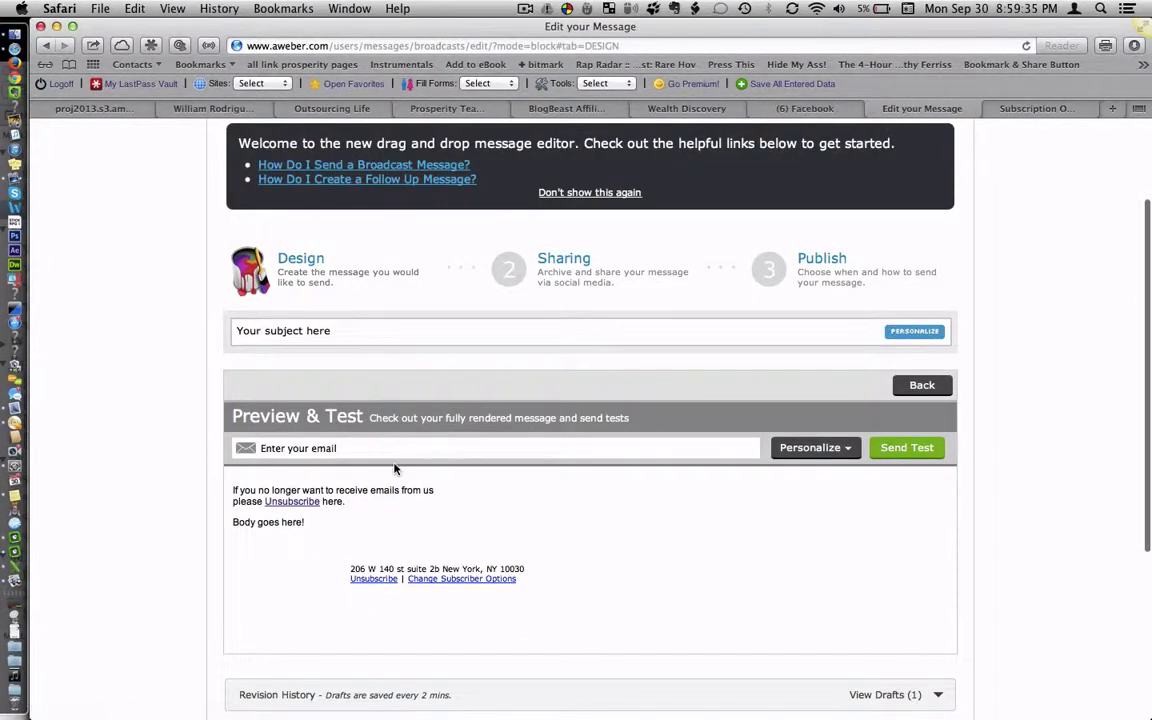